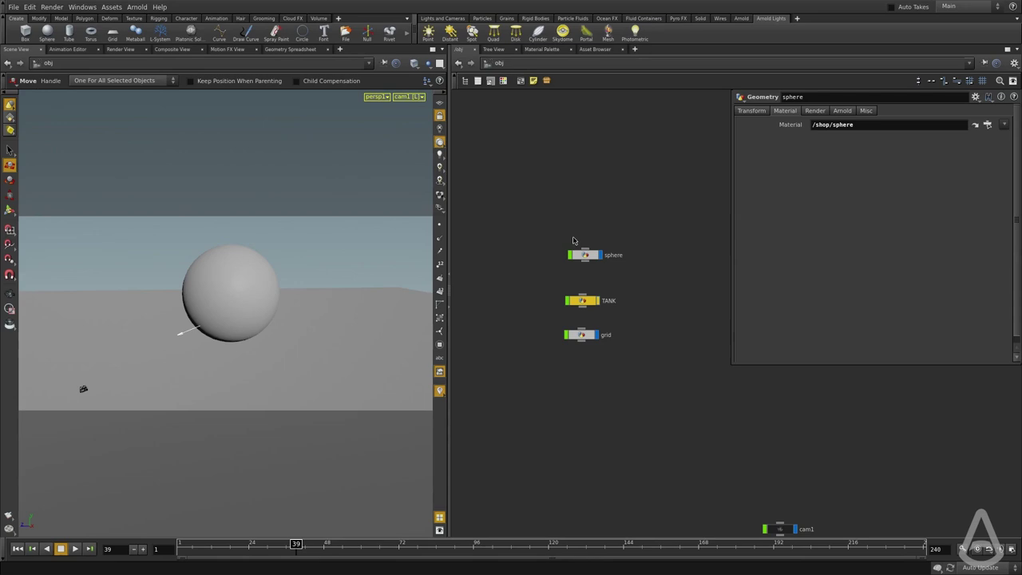
- Box-select the sphere object node in the /obj network
left_click_drag(583, 224, 563, 276)
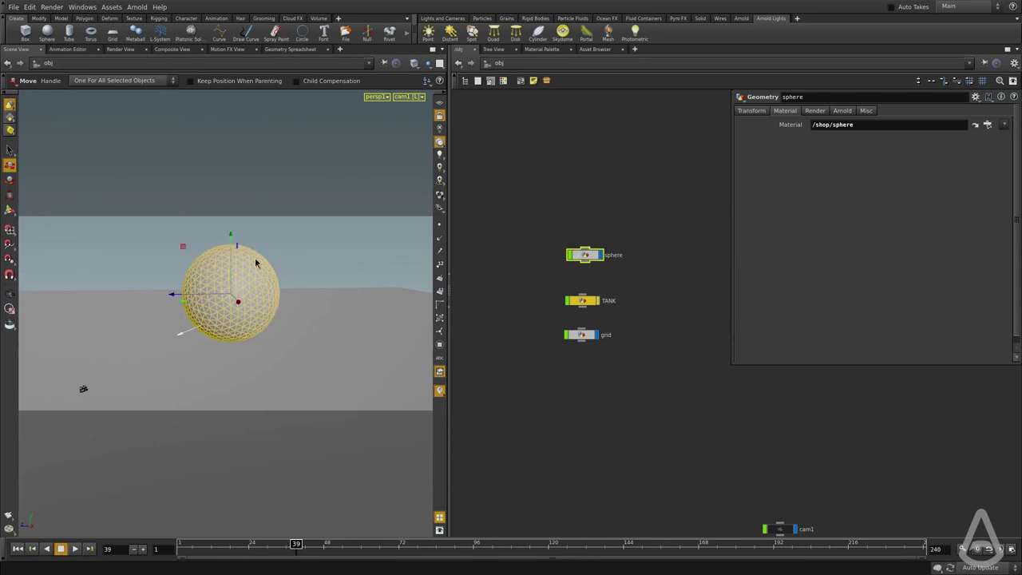
- Jump to the sphere's material, then raise the ground material's Diffuse to 0.611
left_click(975, 125)
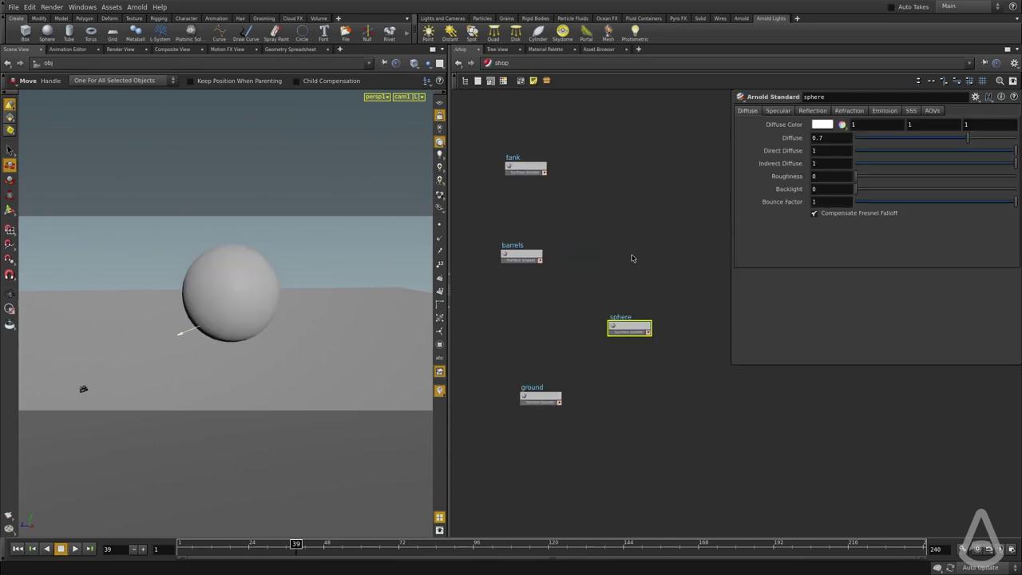
left_click_drag(527, 361, 561, 426)
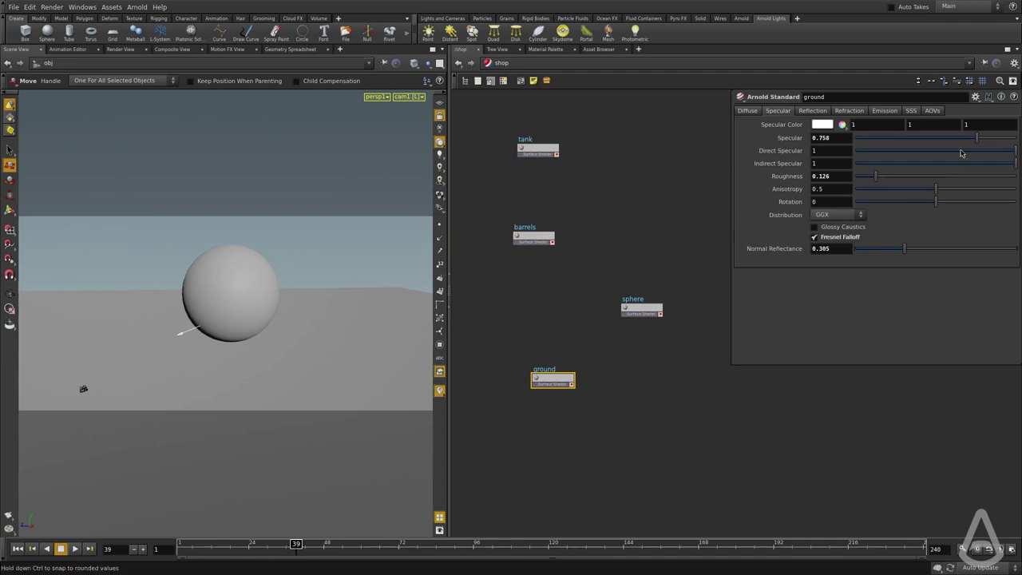
left_click_drag(856, 137, 953, 137)
left_click_drag(551, 357, 500, 434)
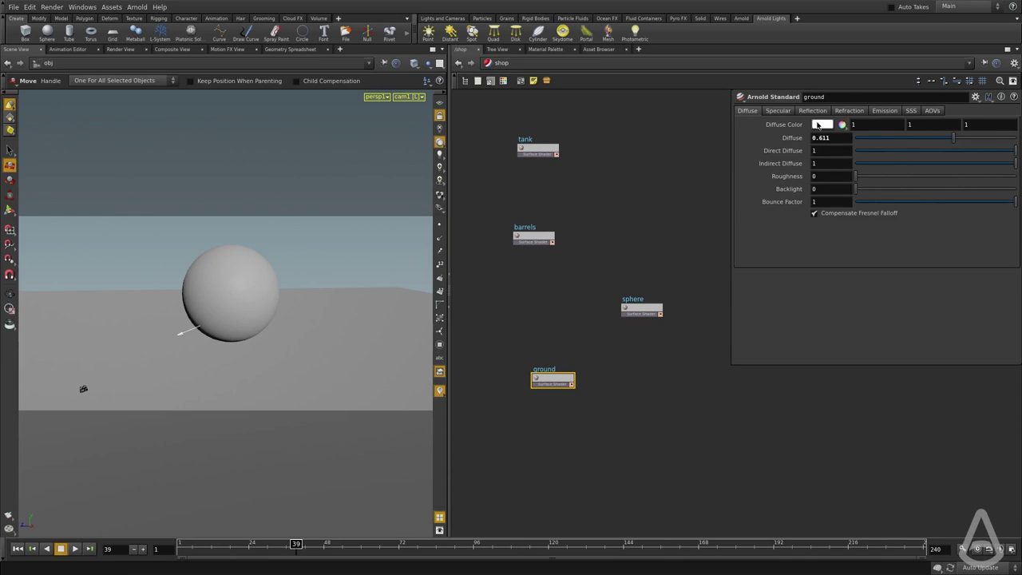
- Select the sphere material and start an Arnold render in the Render View
left_click(643, 309)
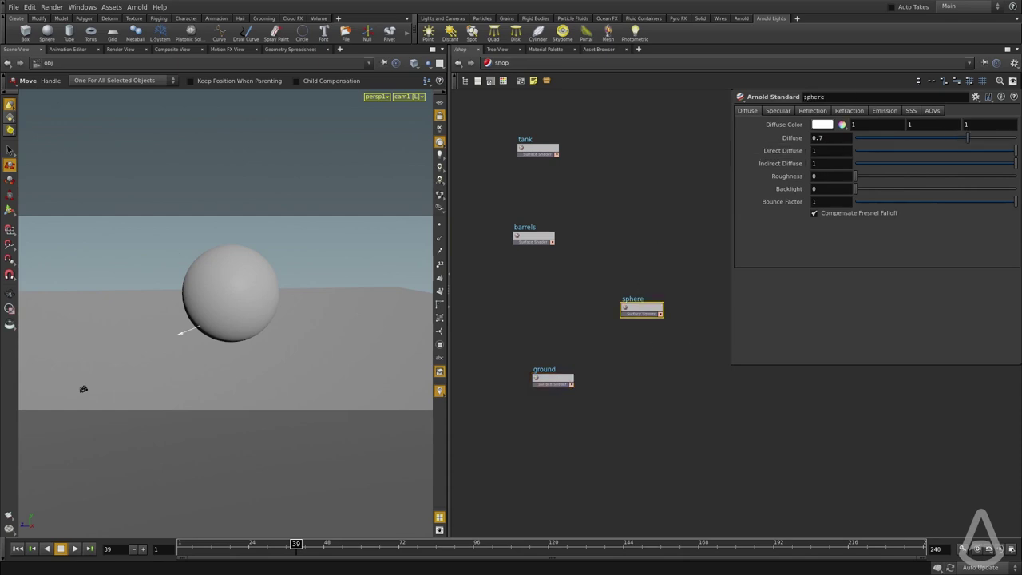
left_click(121, 50)
left_click(39, 65)
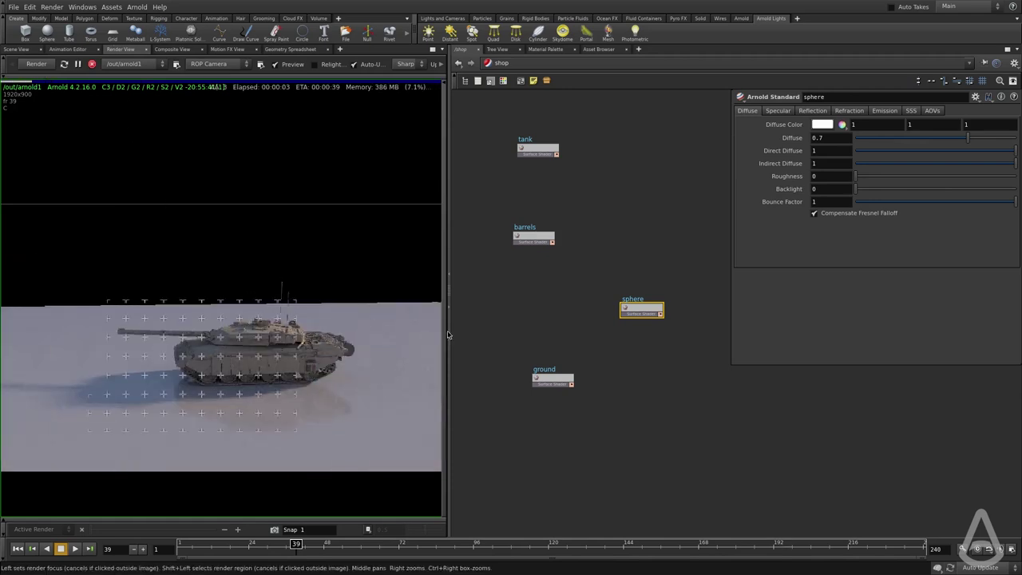
- Limit arnold1's Force Objects in /out to grid and sphere
left_click(529, 64)
left_click(564, 106)
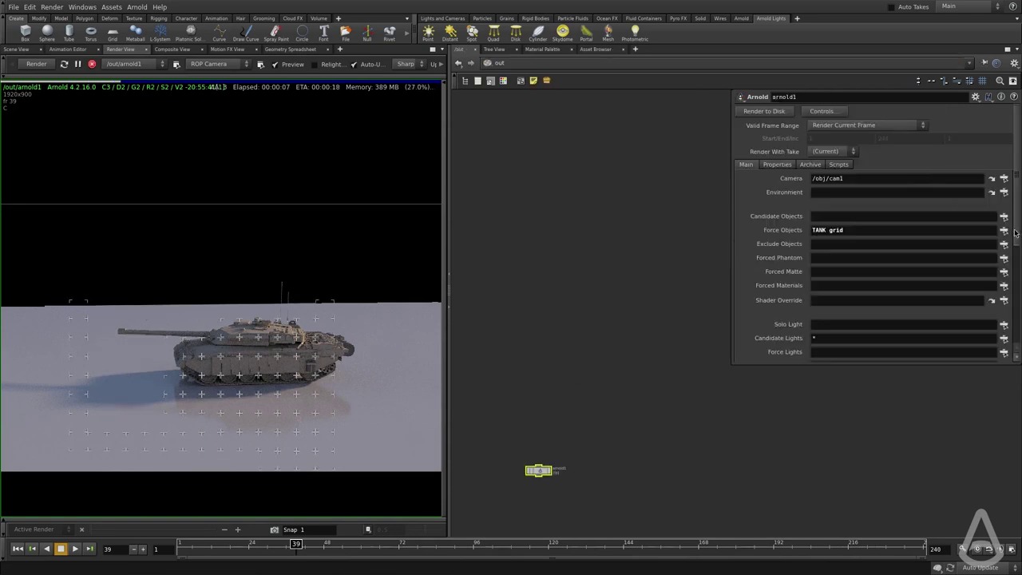
left_click(1004, 230)
left_click(861, 112)
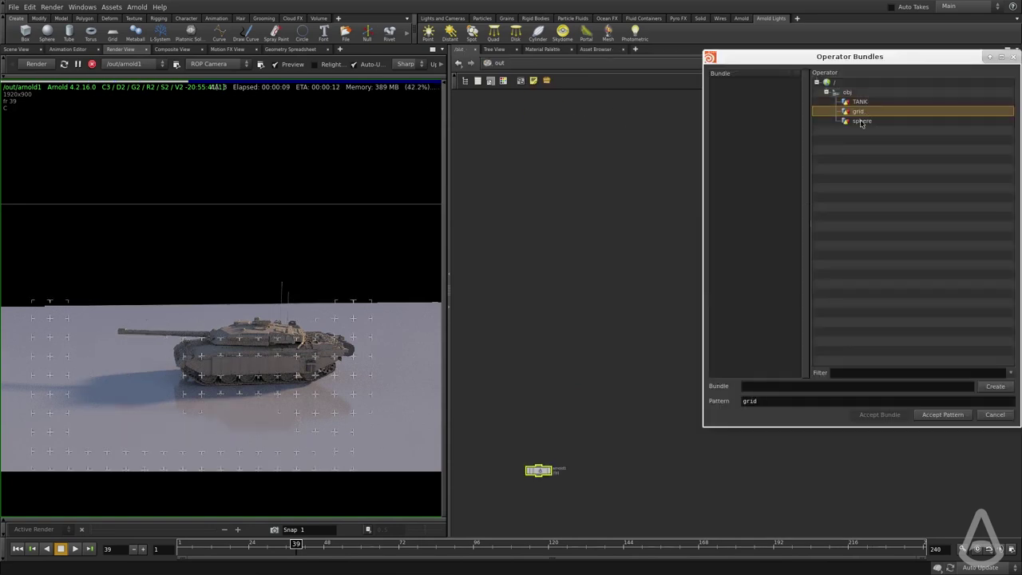
left_click(861, 121, "ctrl")
left_click(942, 414)
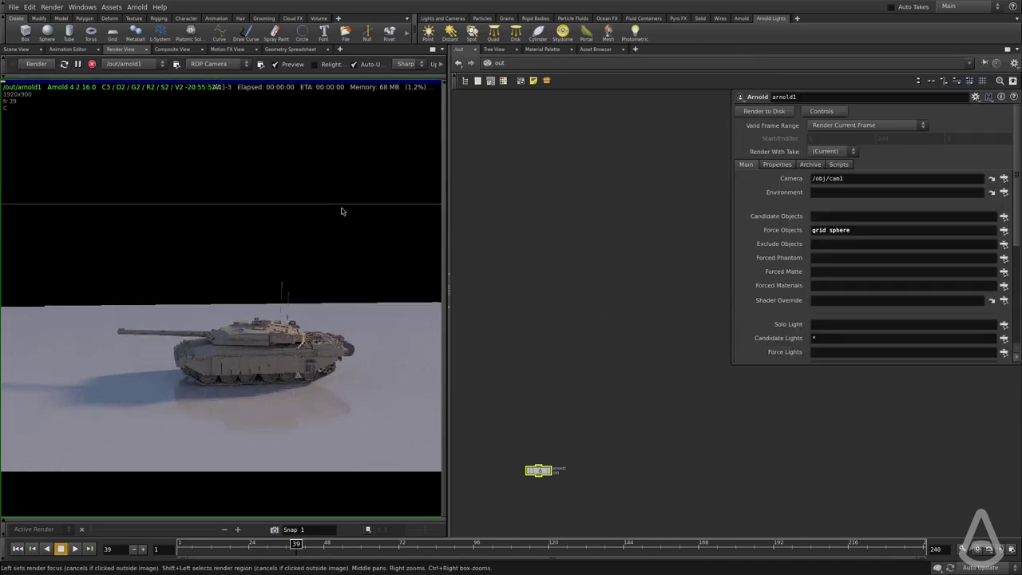
left_click(510, 67)
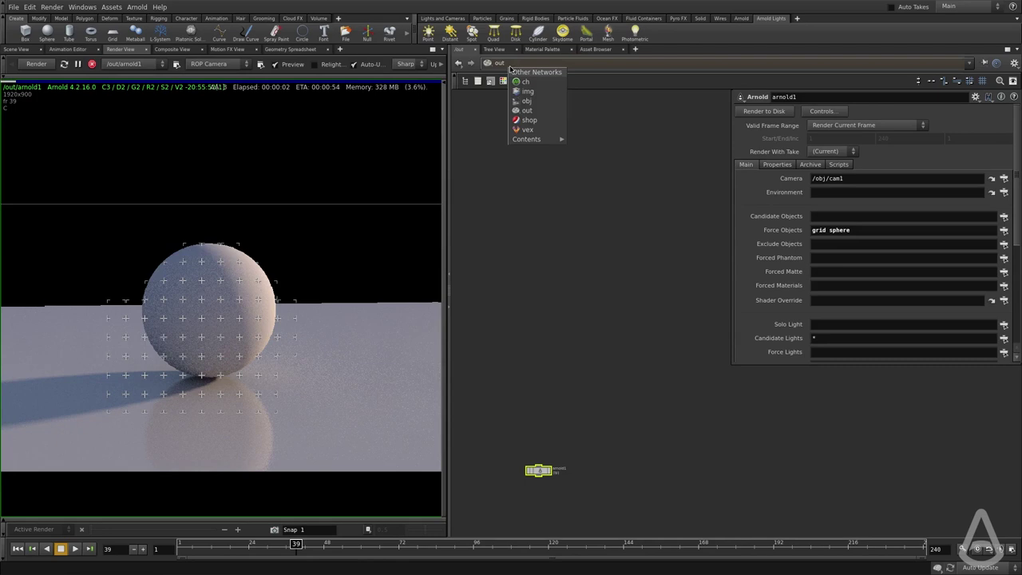
- Set the sphere material's Diffuse Color to saturated red-orange (1, 0.133, 0)
left_click(526, 101)
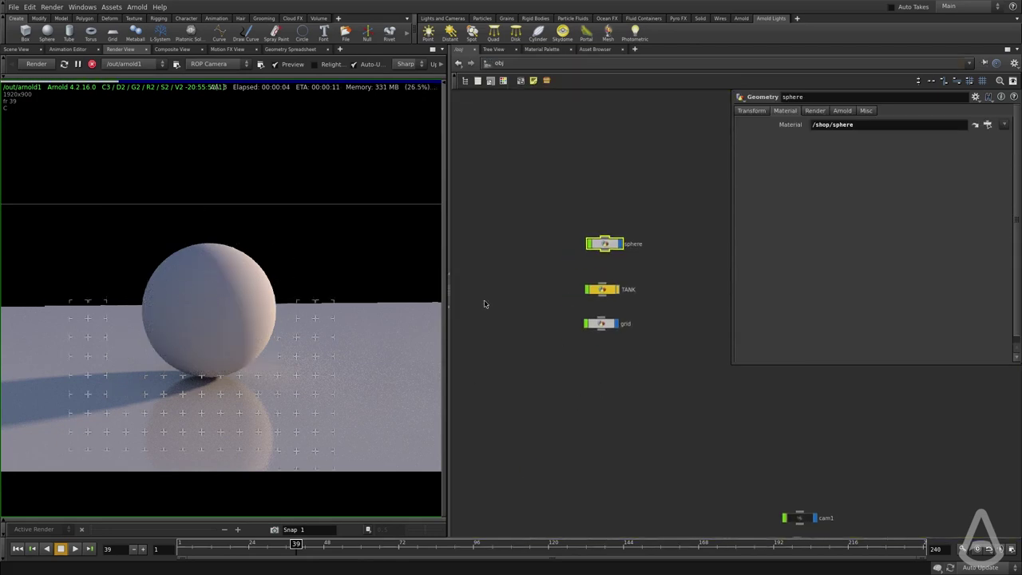
left_click(974, 127)
left_click(826, 128)
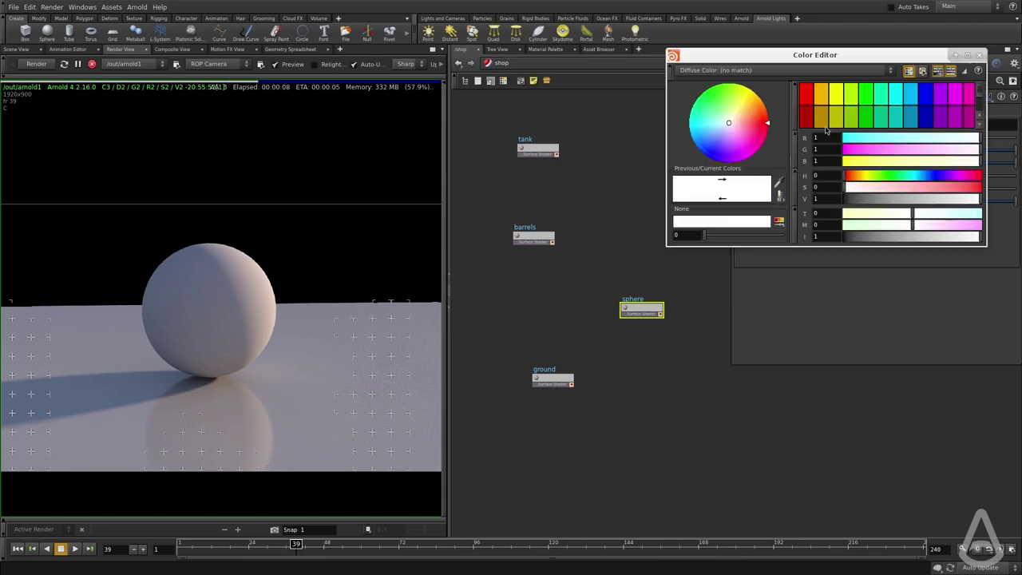
left_click(852, 177)
left_click_drag(939, 189, 849, 177)
left_click(847, 176)
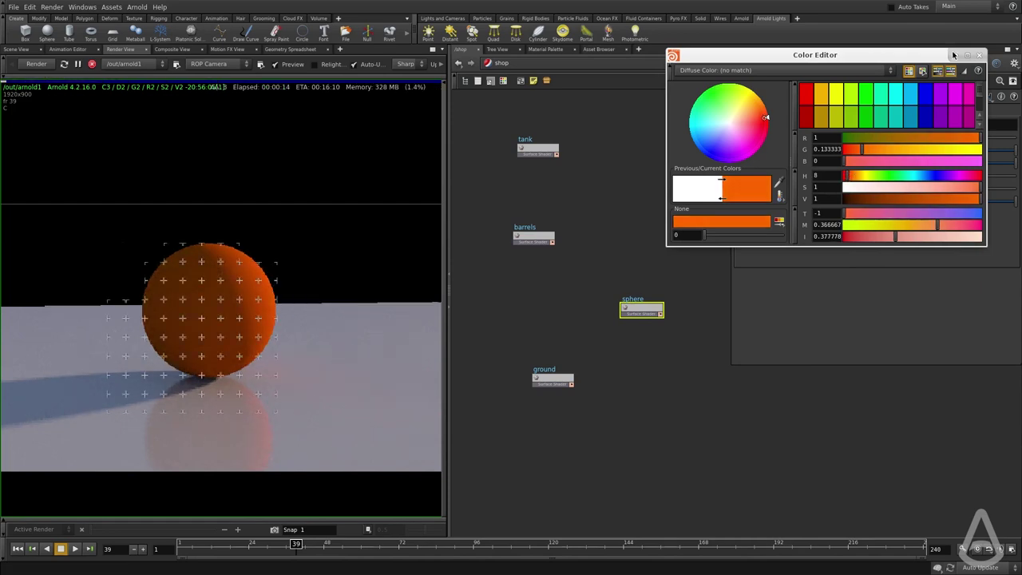
left_click(979, 55)
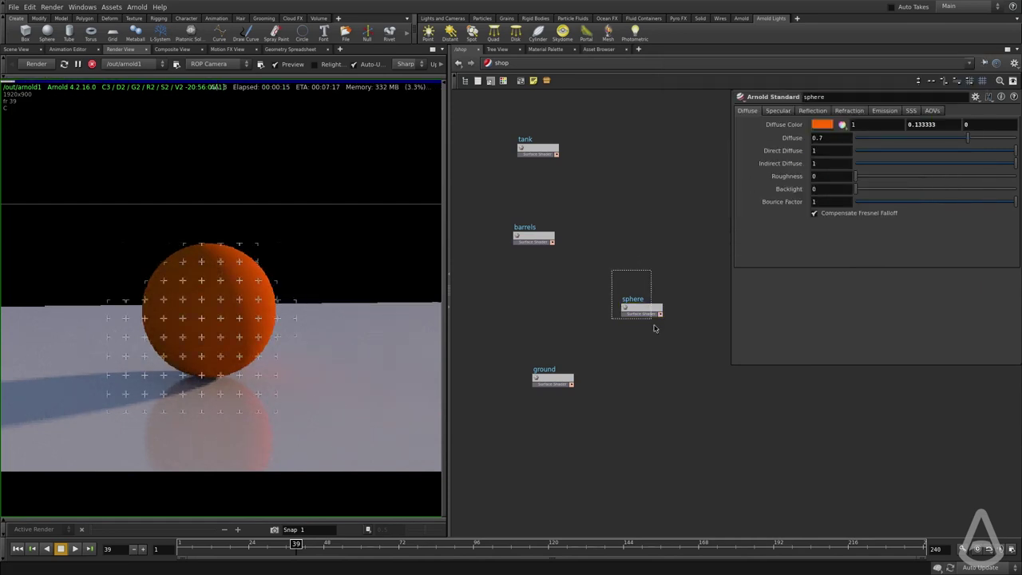
- Set the sphere material's Specular to 0.213 in its specular settings
left_click(782, 111)
left_click_drag(859, 142, 890, 140)
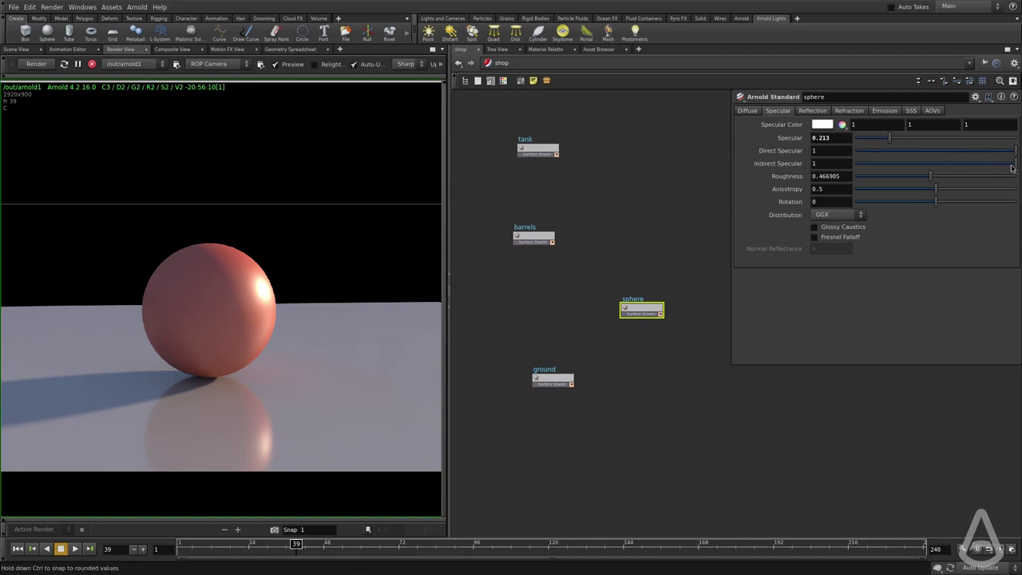
- Lower the sphere's Indirect Specular to 0, check the ground's specular settings, then reselect the sphere shader
left_click_drag(1011, 165, 850, 164)
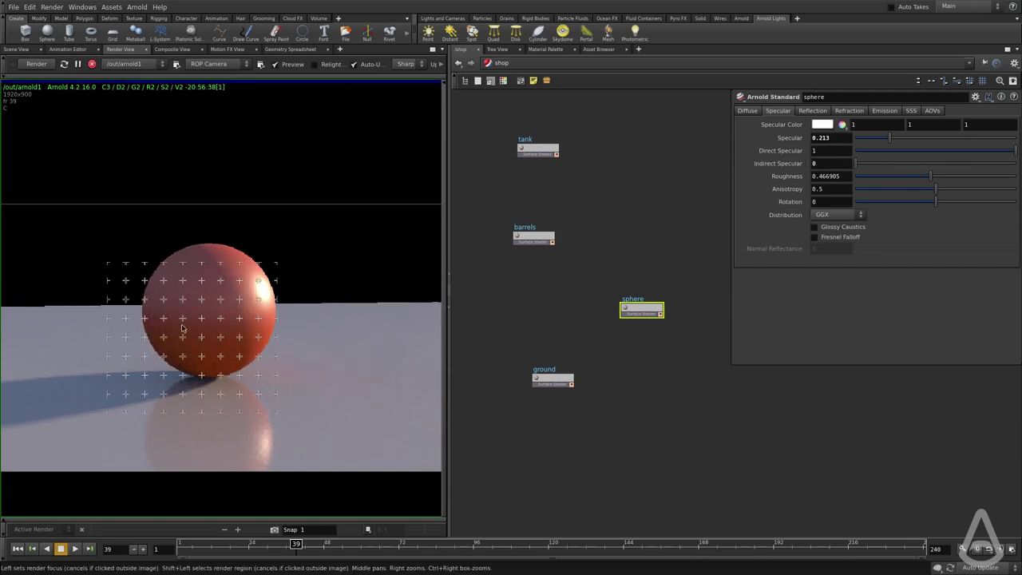
left_click(551, 380)
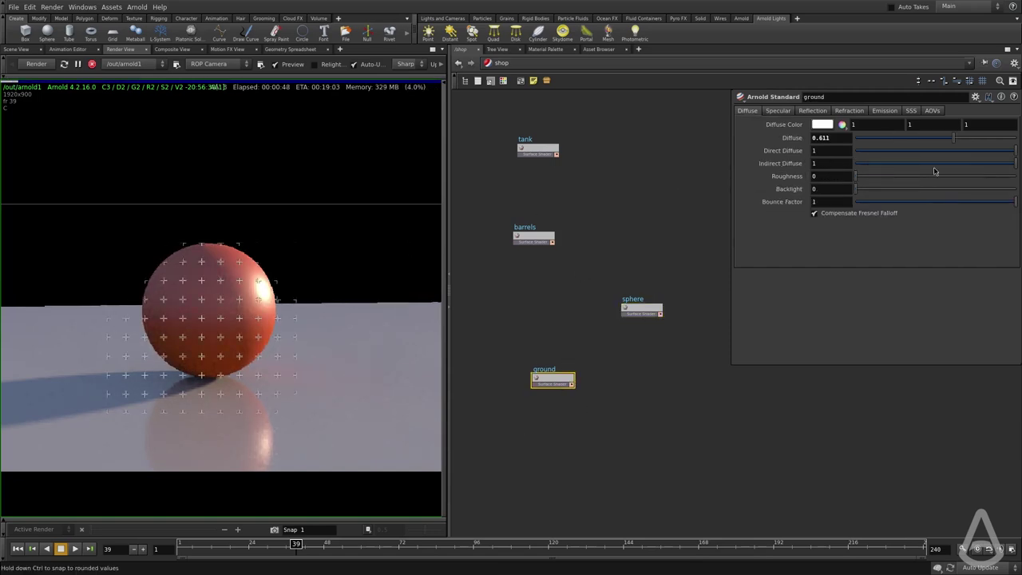
left_click(778, 110)
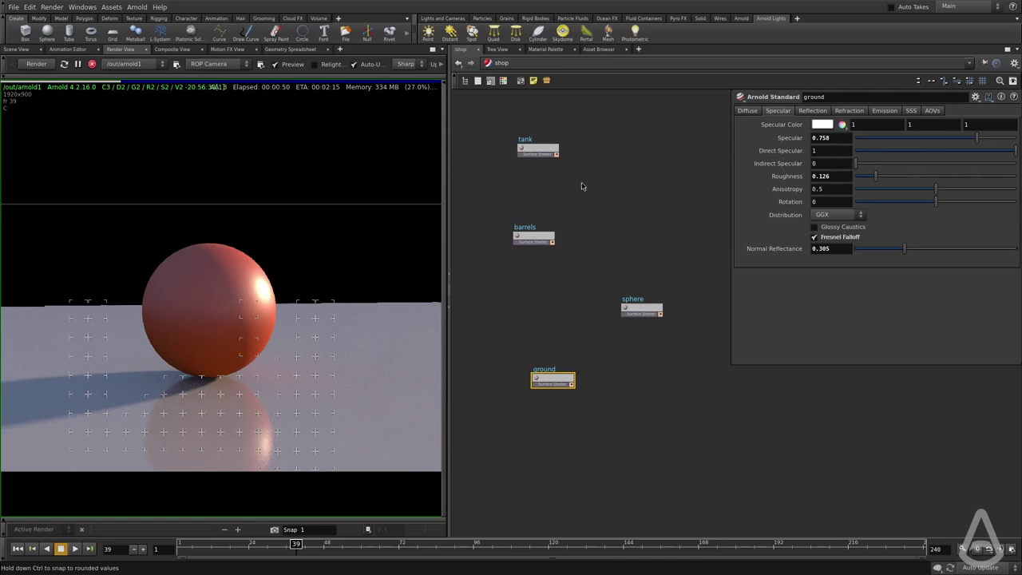
left_click(640, 309)
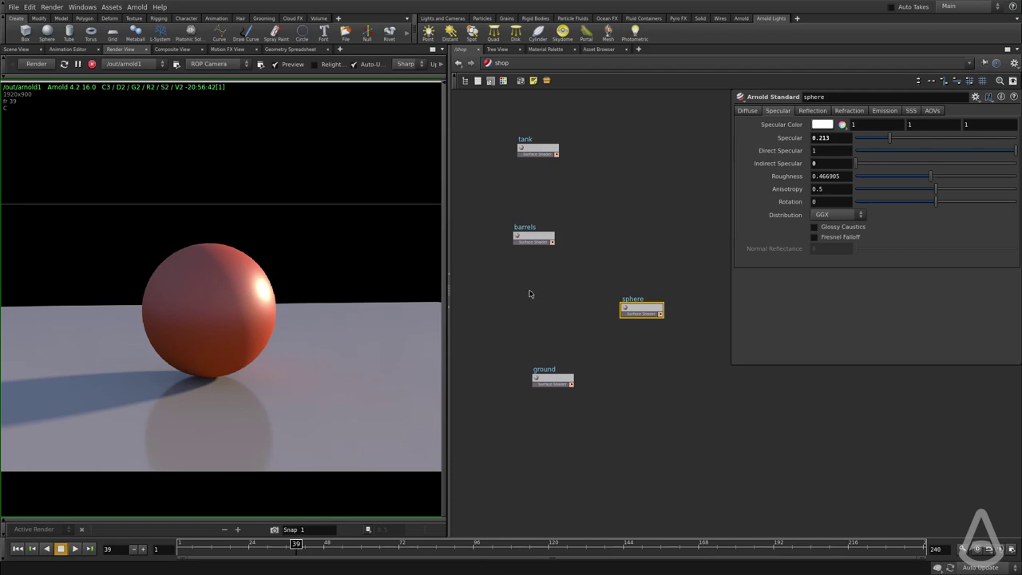
- Raise the ground's Indirect Specular to 1 and set the sphere's Specular to 0
left_click(549, 380)
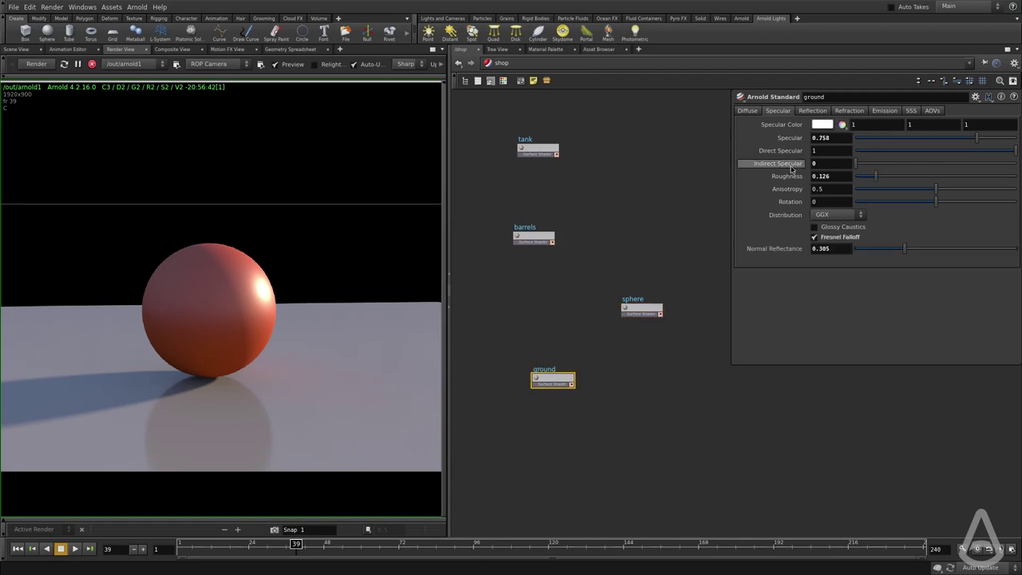
left_click_drag(855, 163, 1018, 163)
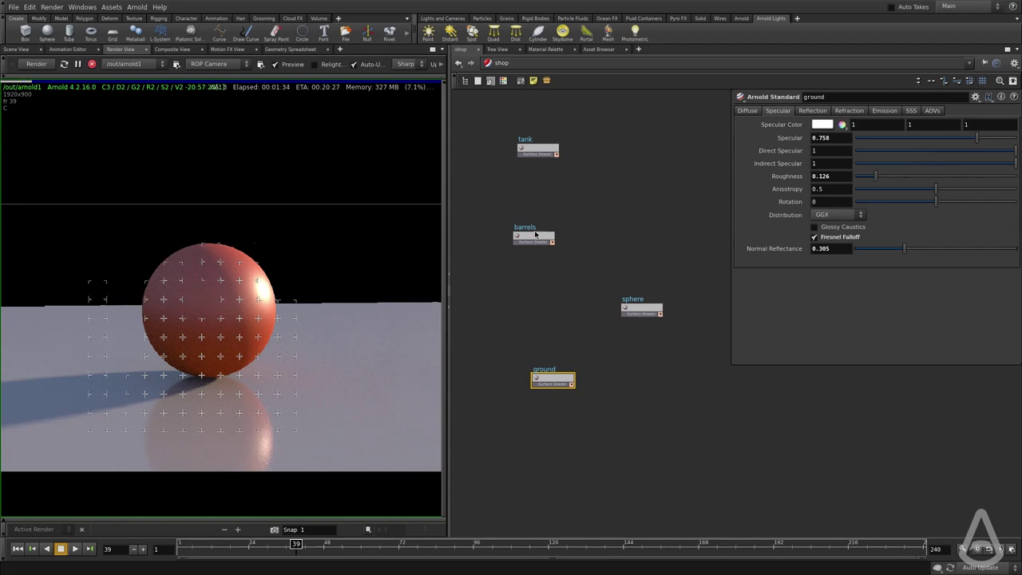
left_click_drag(621, 242, 659, 361)
left_click(746, 111)
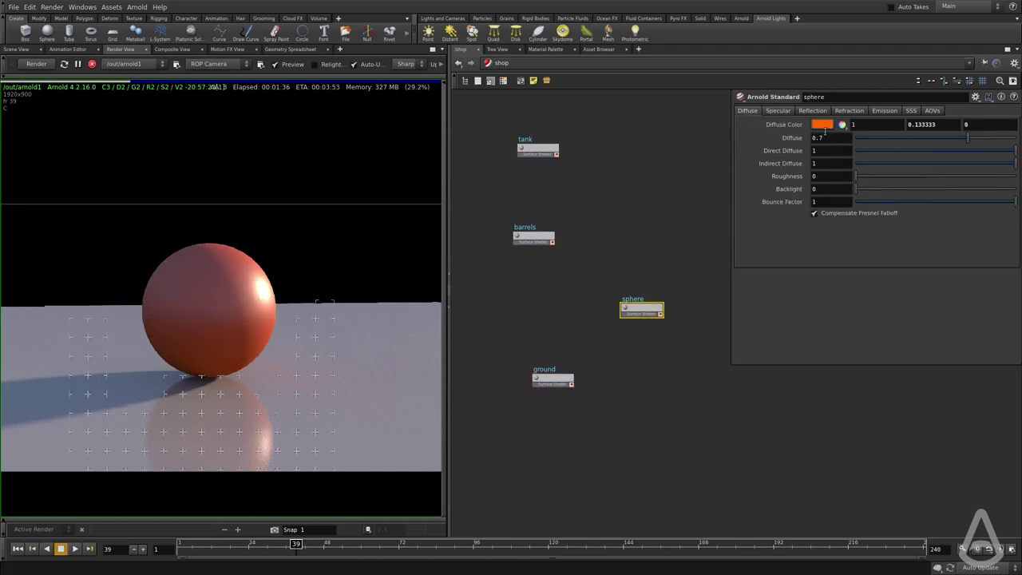
left_click(779, 111)
left_click_drag(889, 138, 854, 138)
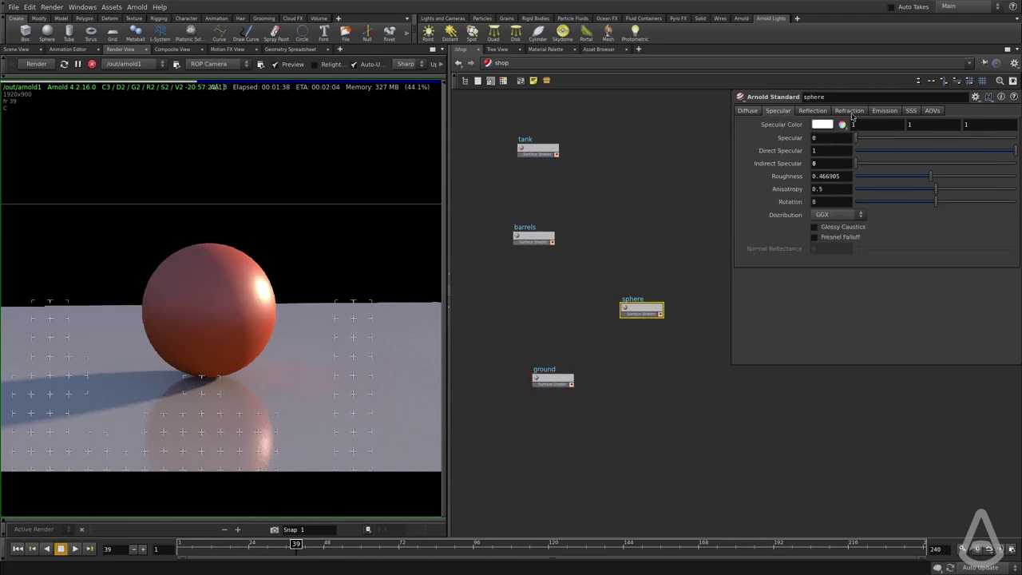
- Make the sphere's Diffuse Color pure red (1, 0, 0)
left_click(747, 111)
left_click(821, 126)
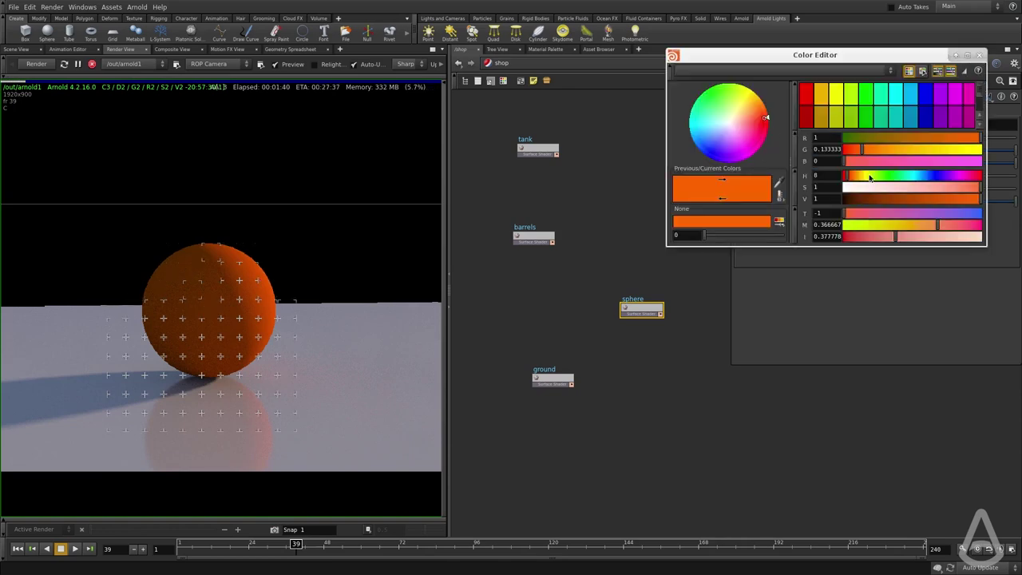
left_click(847, 175)
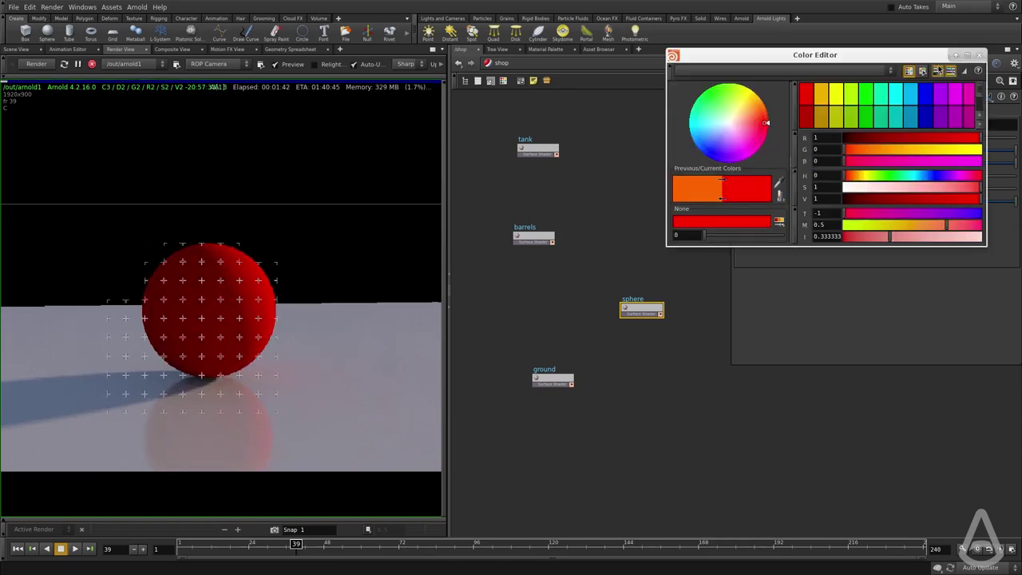
left_click(979, 54)
- Set the ground shader's Diffuse to 0 and bring up its specular settings
left_click(557, 369)
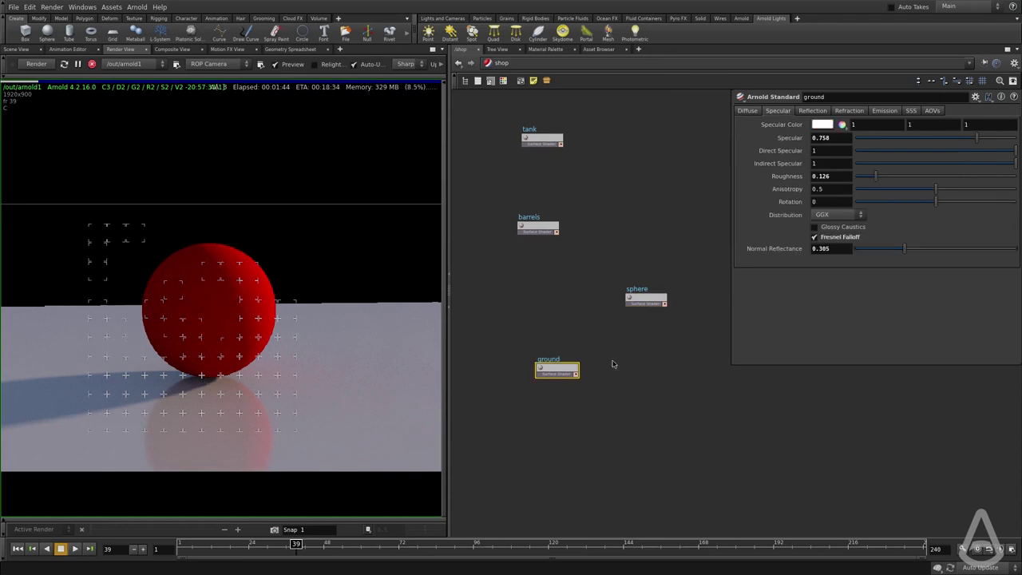
left_click_drag(967, 138, 851, 142)
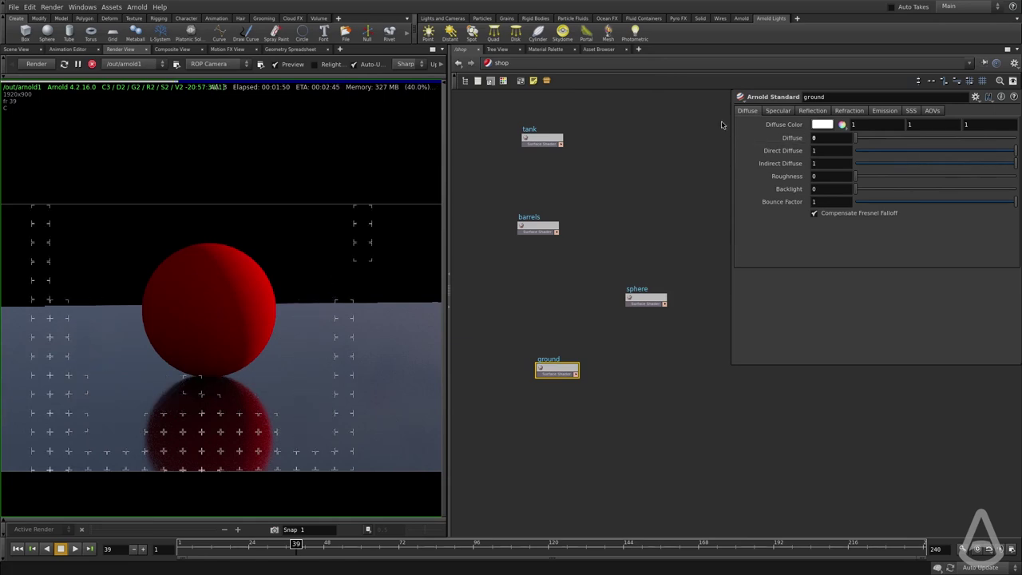
left_click(778, 111)
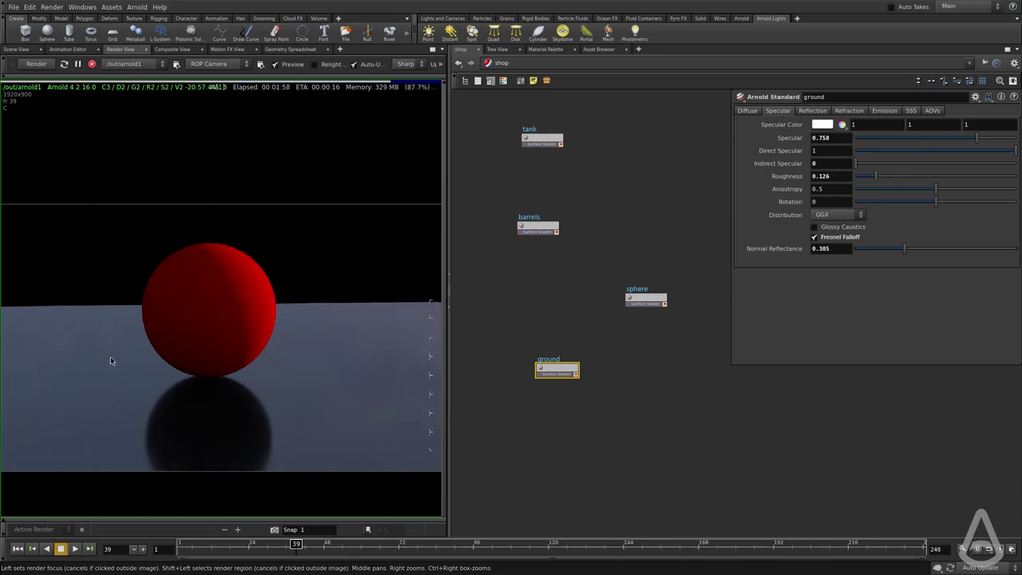
- Set the ground shader's Indirect Specular to 1
left_click_drag(859, 164, 1016, 166)
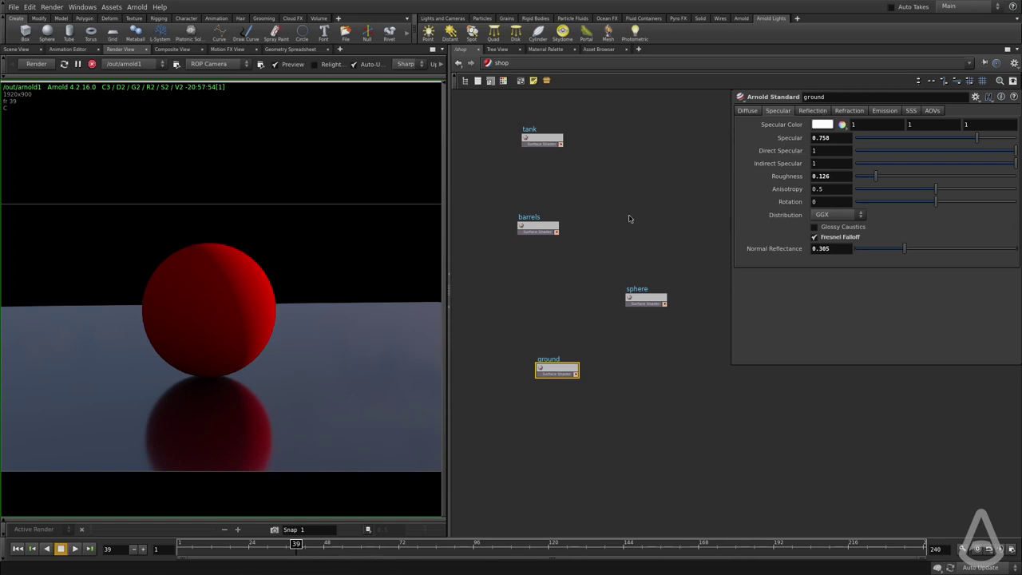
- Set the sphere shader's Specular to 0.146 and Roughness to 0.07
left_click_drag(630, 240, 658, 313)
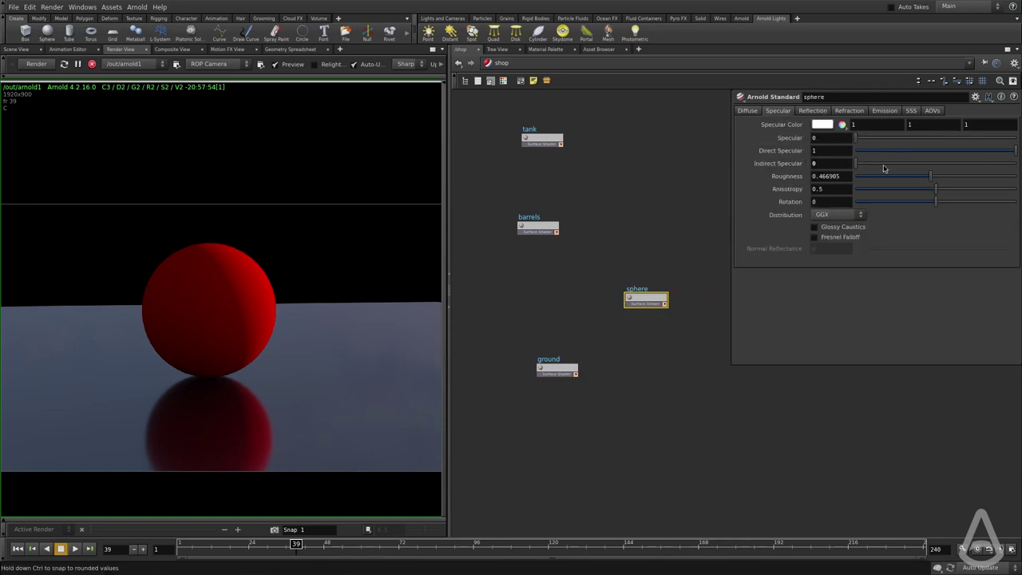
left_click_drag(854, 138, 879, 143)
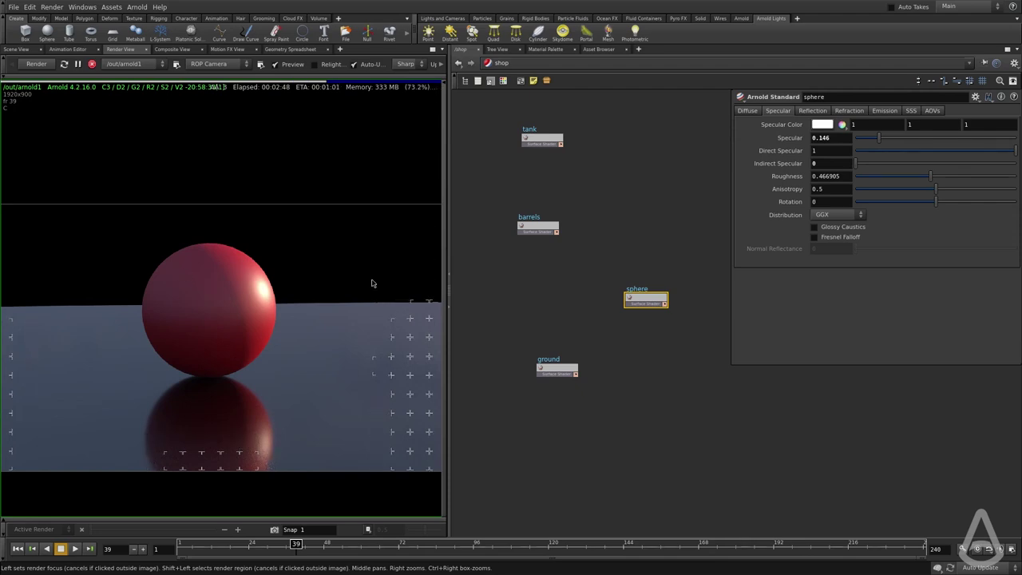
left_click_drag(930, 176, 867, 180)
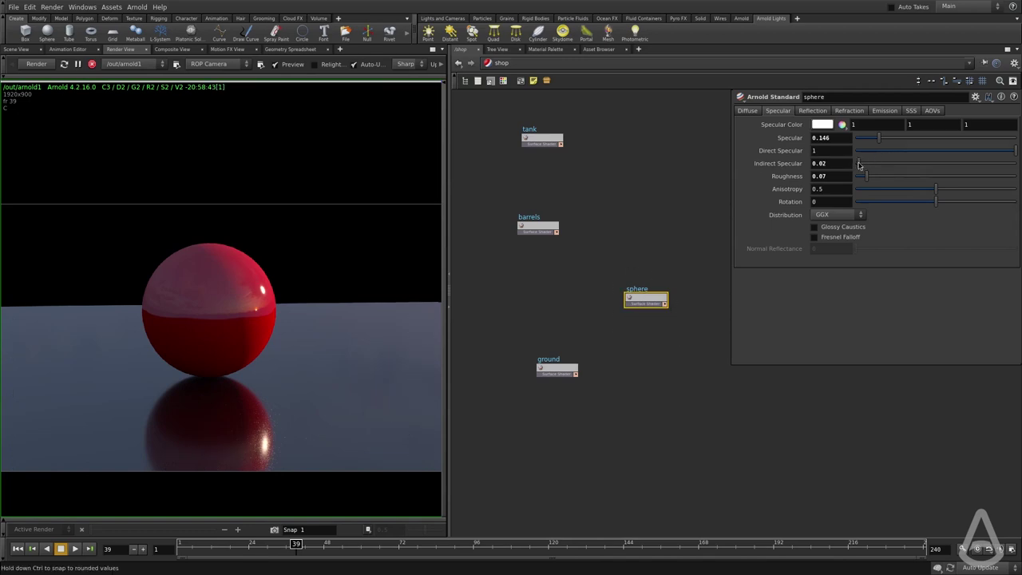
- Drag the sphere shader's Indirect Specular slider up to 1 so the red sphere reflects its surroundings
left_click_drag(856, 163, 1014, 164)
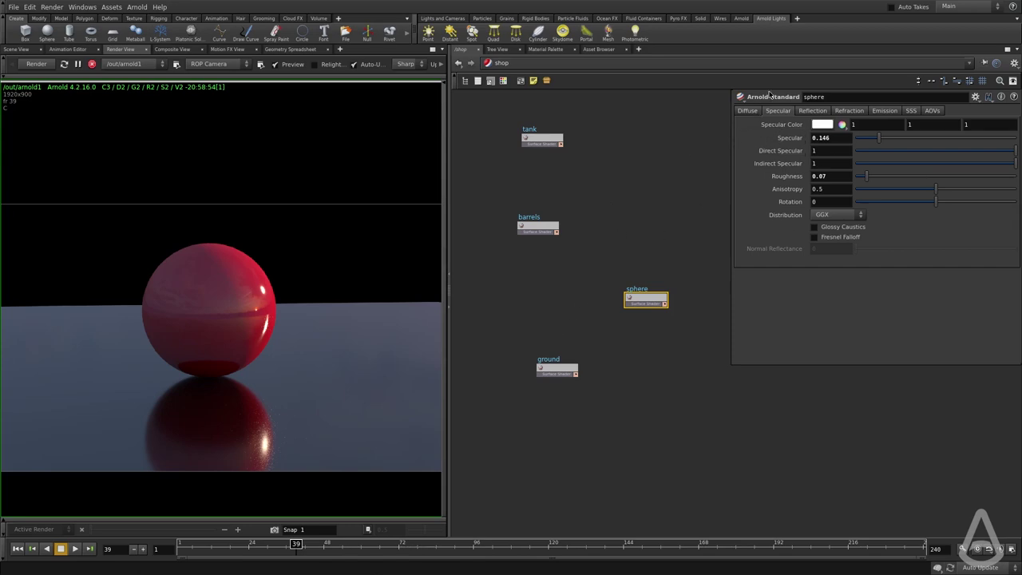
mouse_move(766, 150)
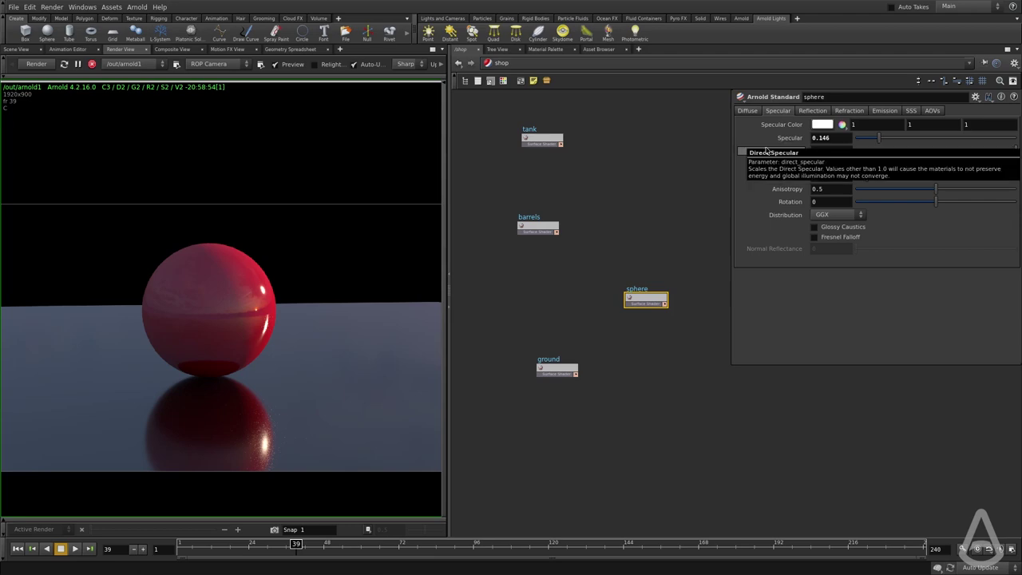